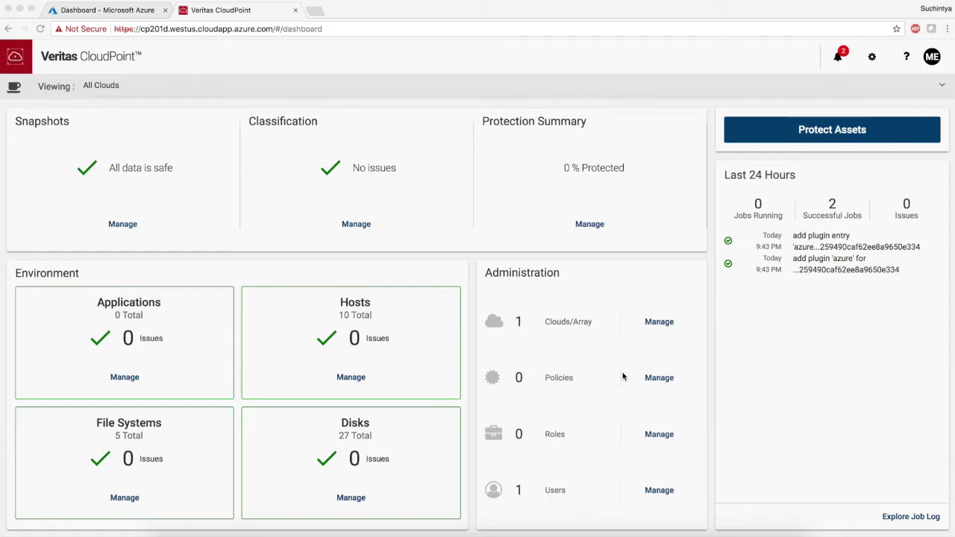
- Review the details of host Azure VM sql2/azsql and the list of file systems in the environment
click(347, 379)
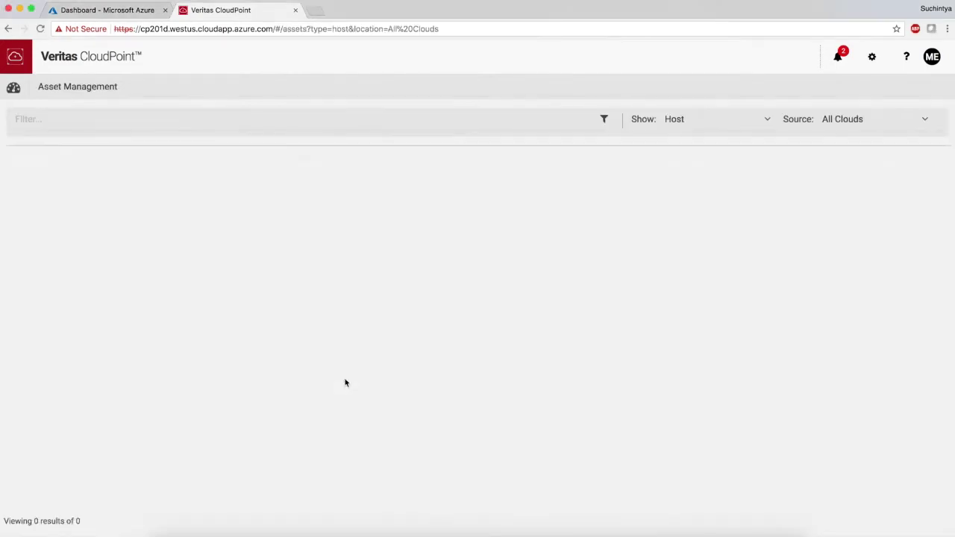
click(345, 378)
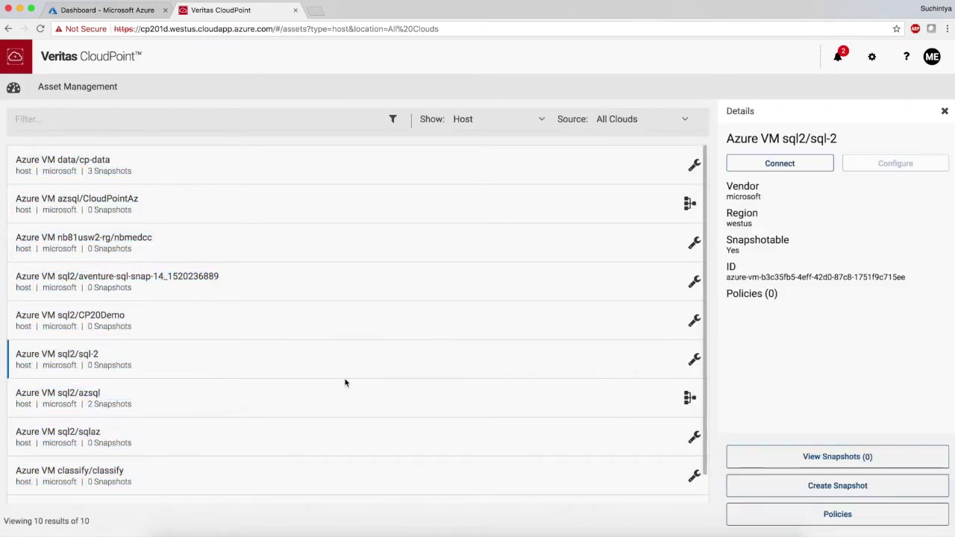
click(294, 405)
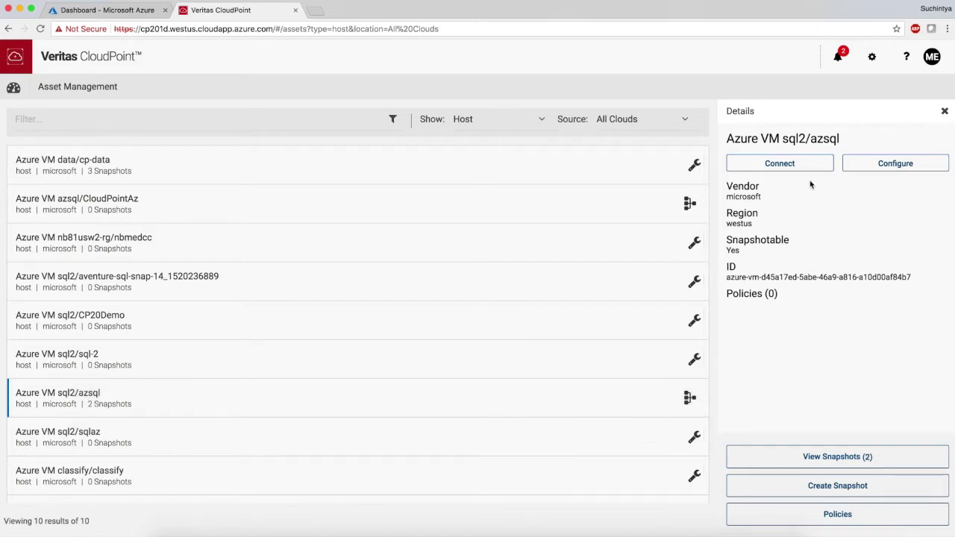
click(14, 87)
click(132, 496)
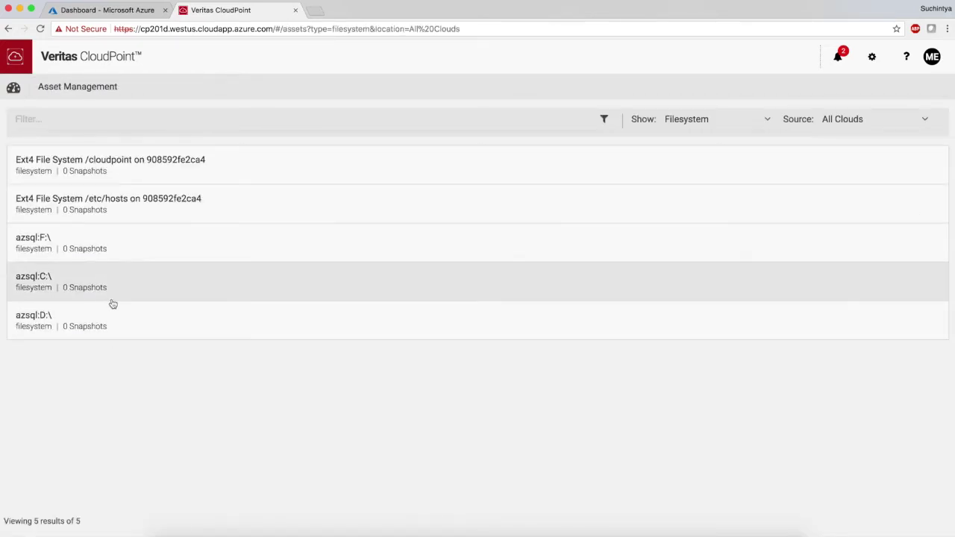
- Configure the host Azure VM sql2/azsql with the MSSQL Database application and save the configuration
click(17, 95)
click(354, 376)
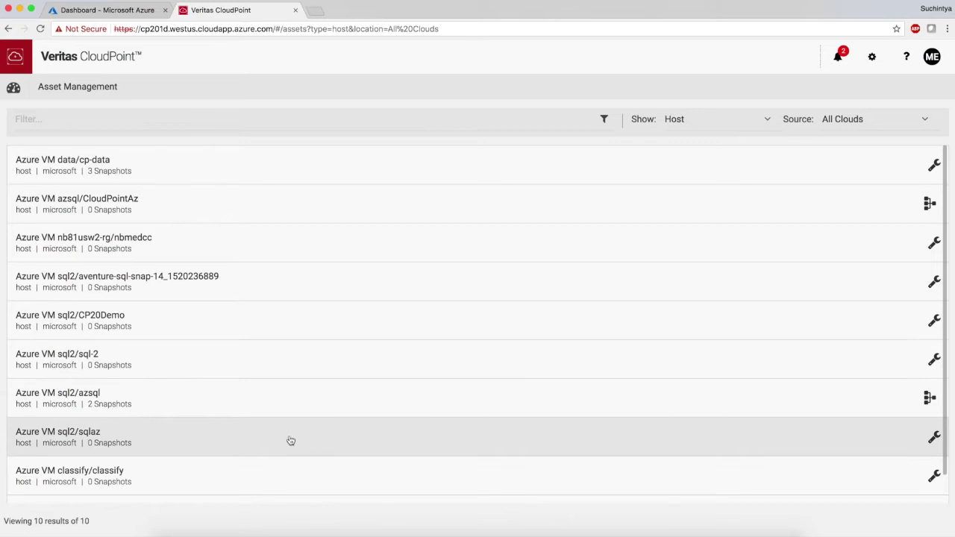
click(292, 410)
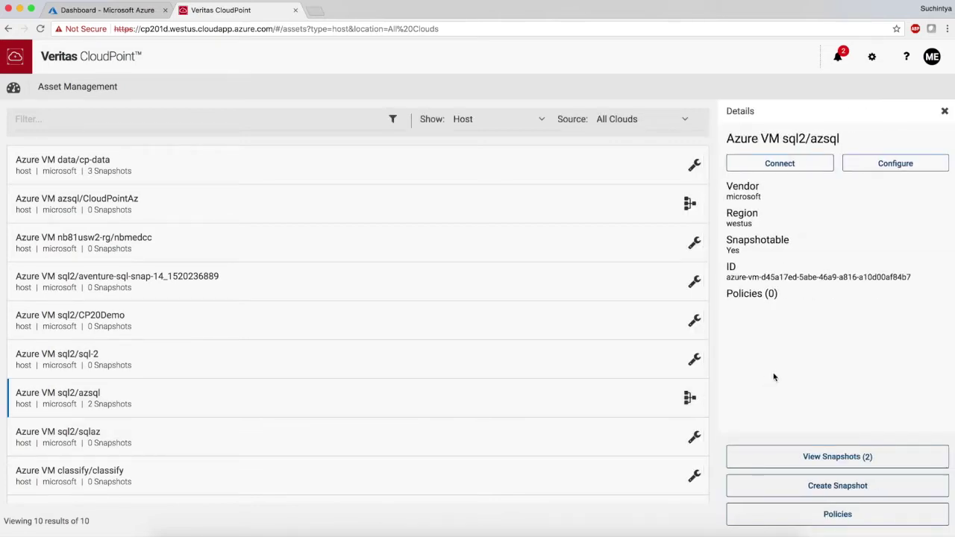
click(907, 171)
click(542, 143)
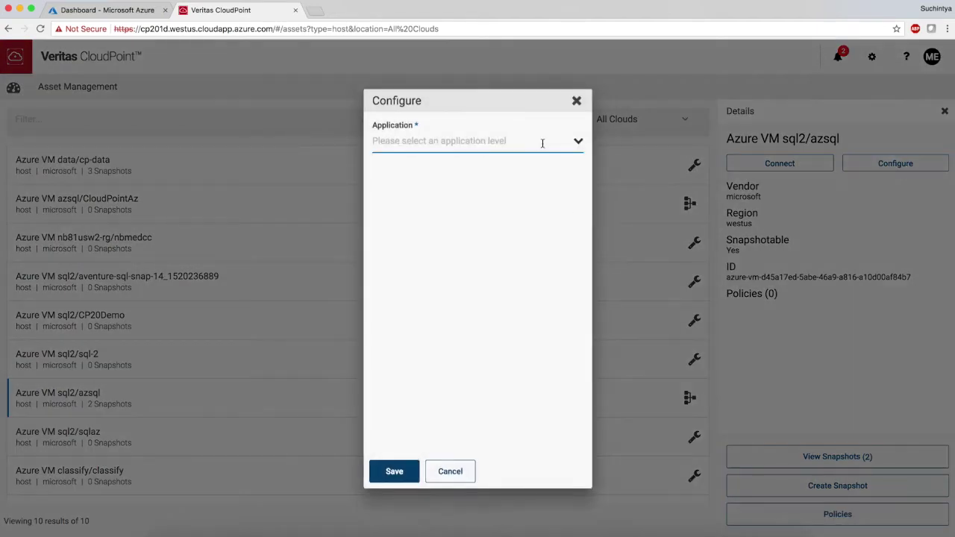
click(458, 170)
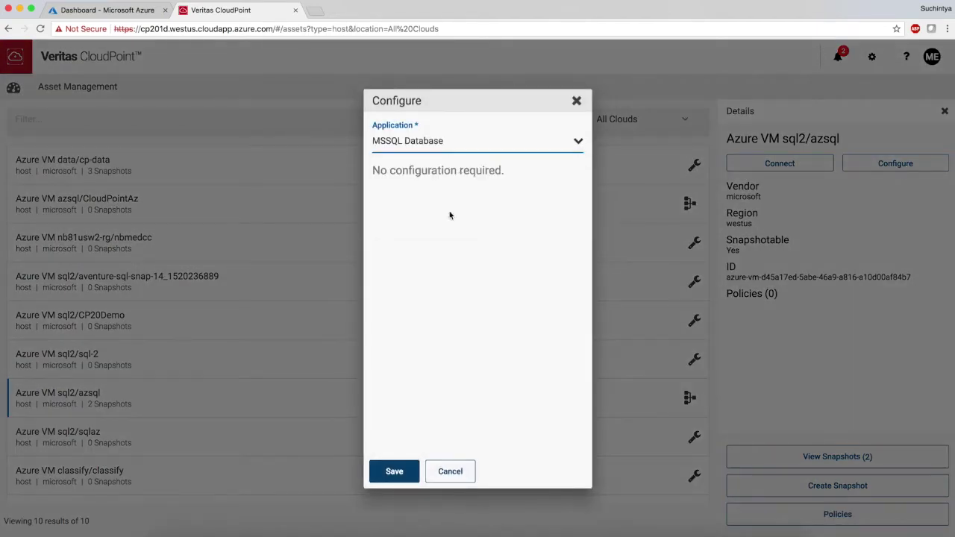
click(394, 472)
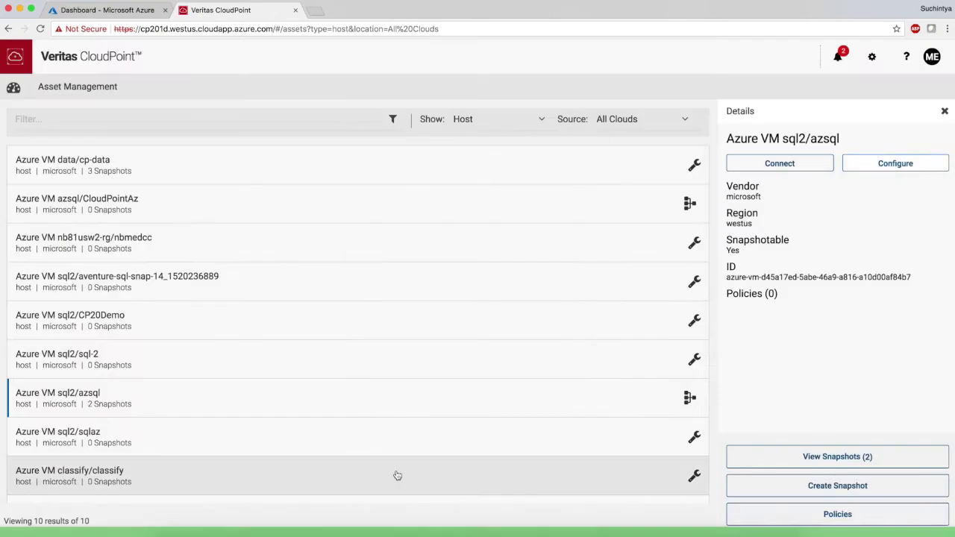
- Create a snapshot of the MsSqlDB AdventureWorks on azsql application named adventureworks-snap-demo with storage level Host
click(13, 87)
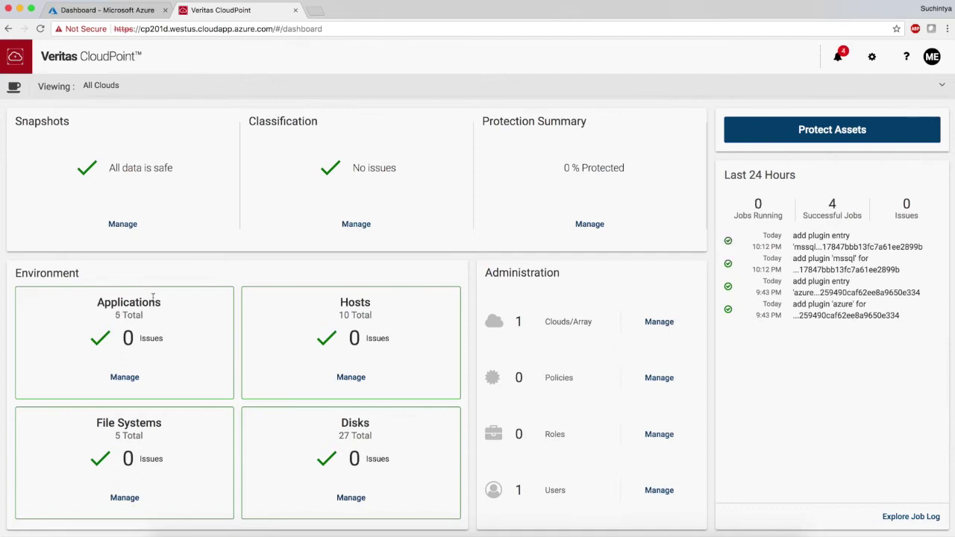
click(126, 377)
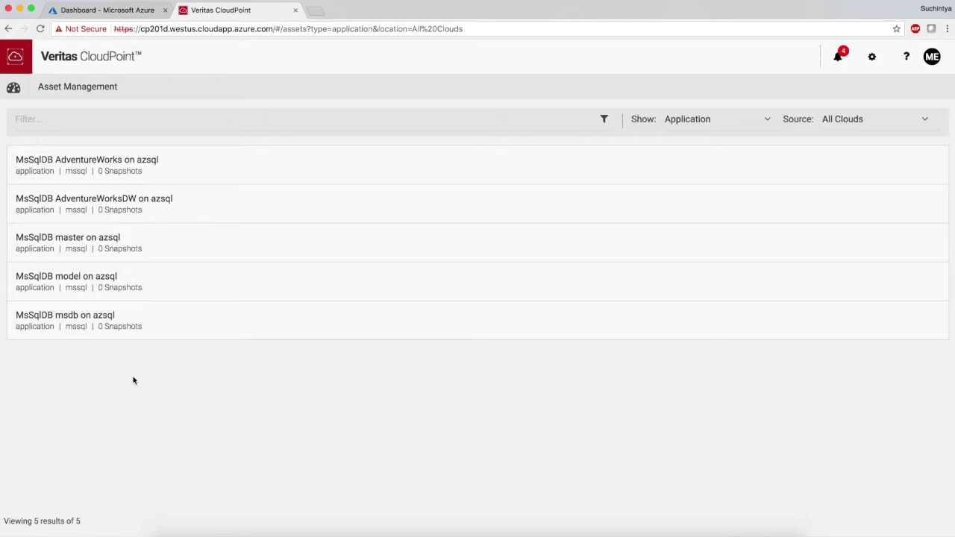
click(160, 178)
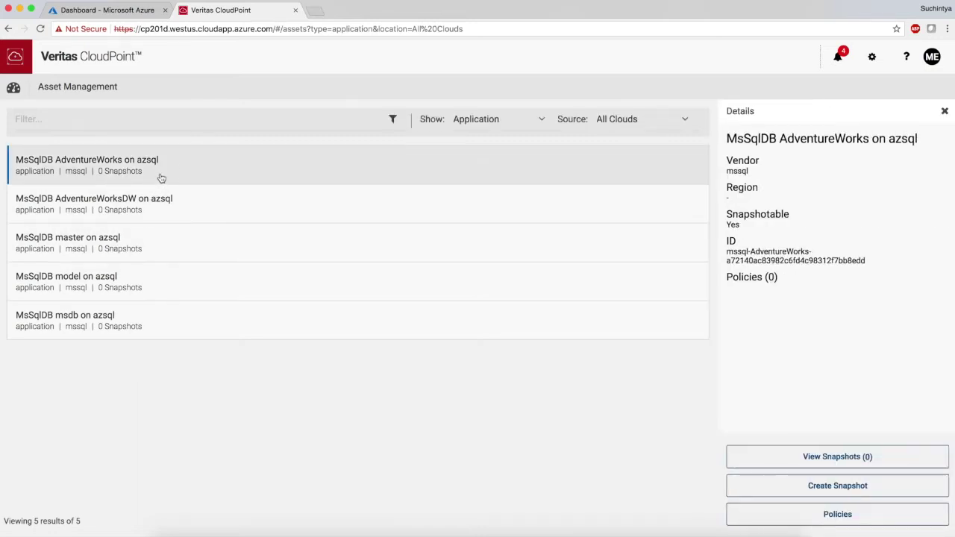
click(849, 486)
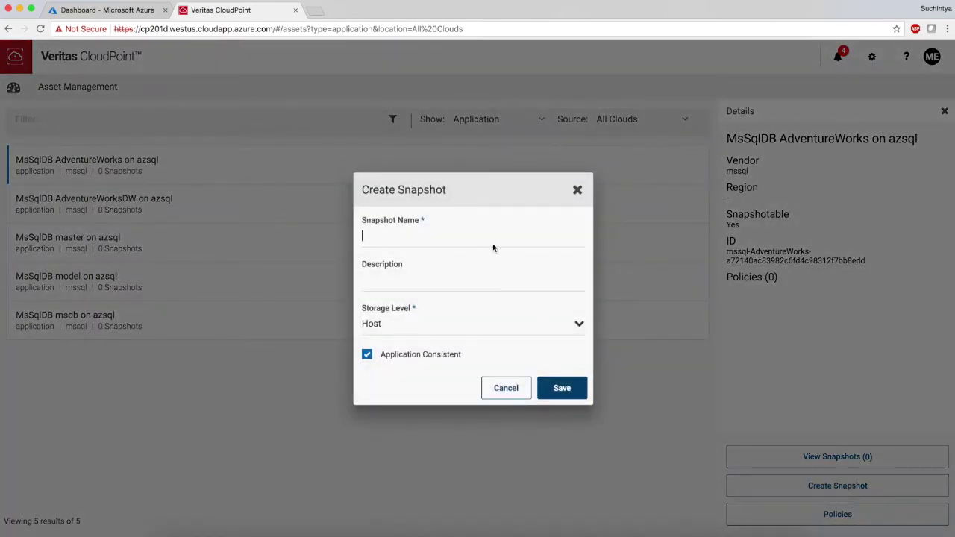
text(adve)
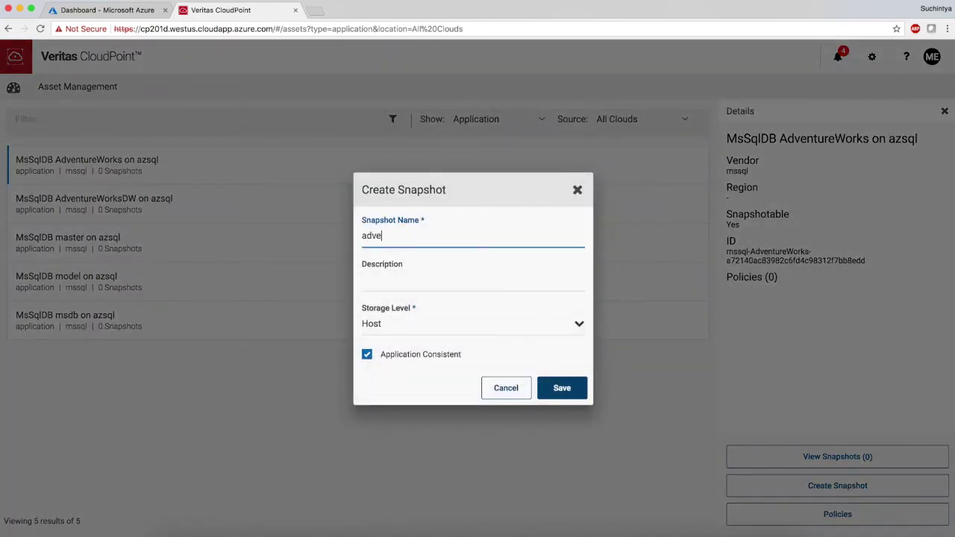
text(ntureworks-snap-)
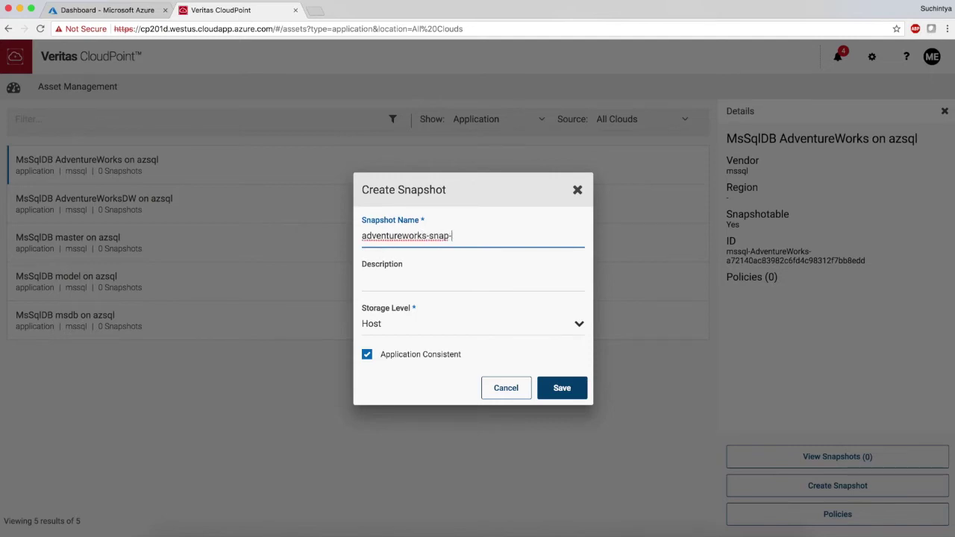
text(demo)
click(451, 321)
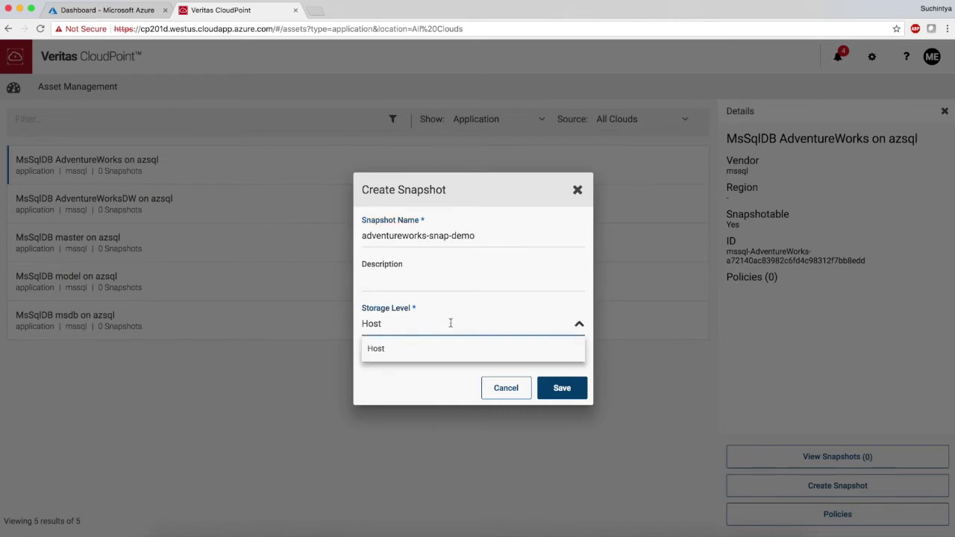
click(435, 346)
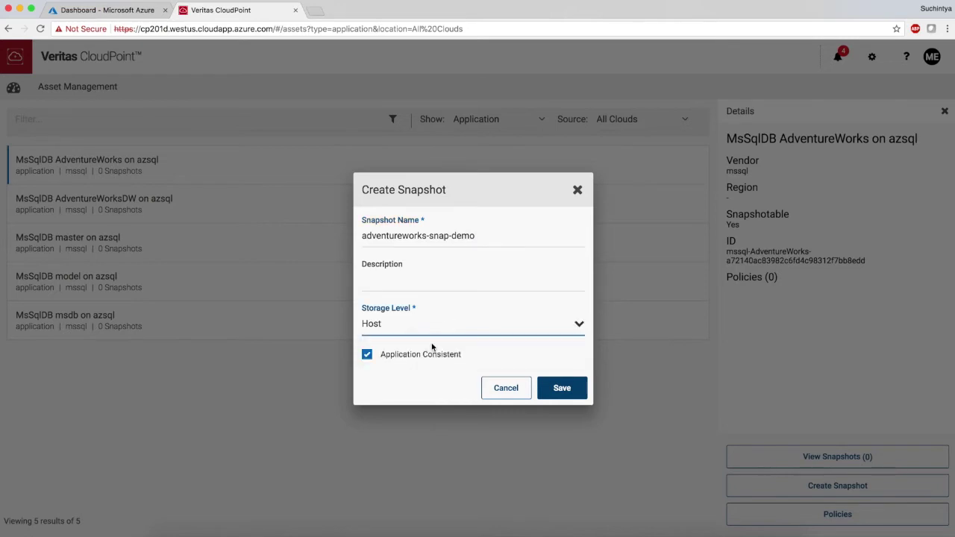
click(563, 389)
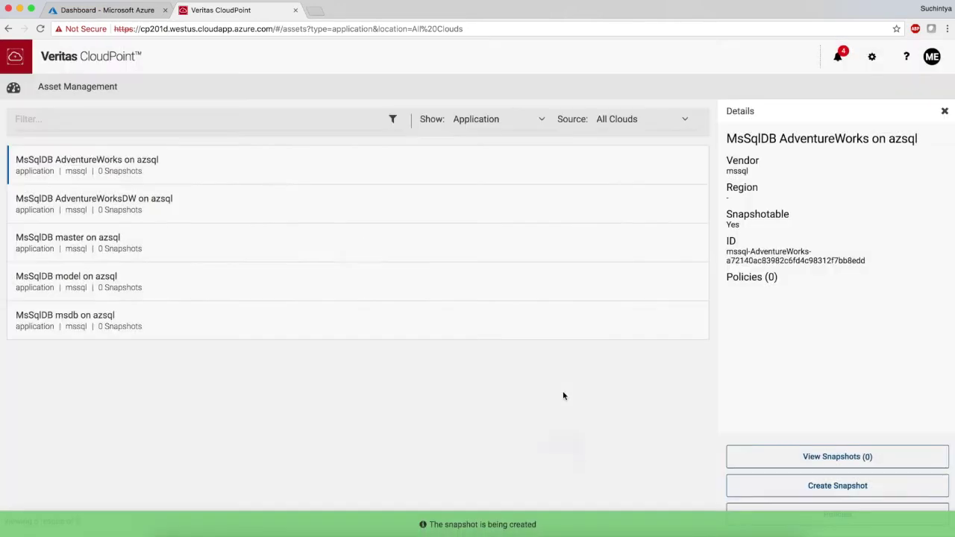
- View the snapshots of MsSqlDB AdventureWorks on azsql and show the details of adventureworks-snap-demo
click(13, 88)
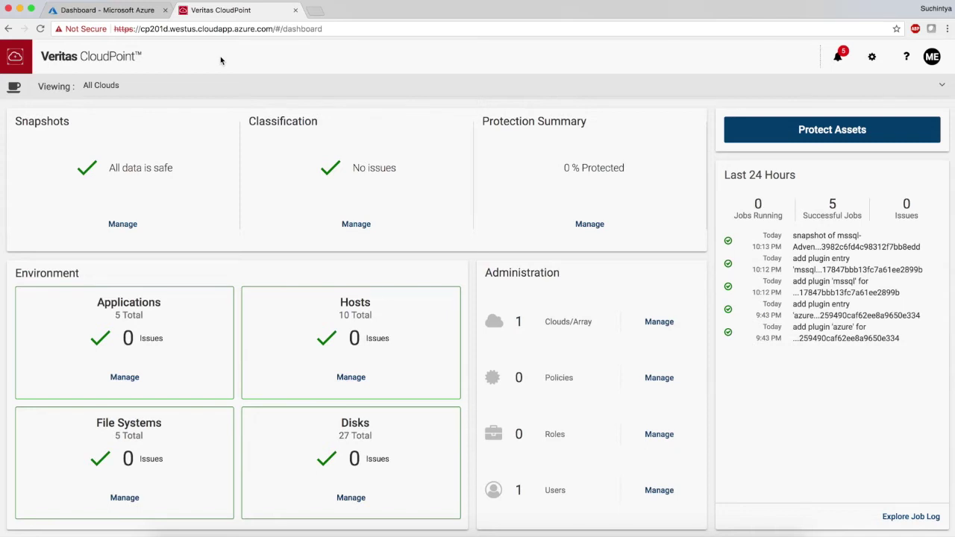
click(124, 376)
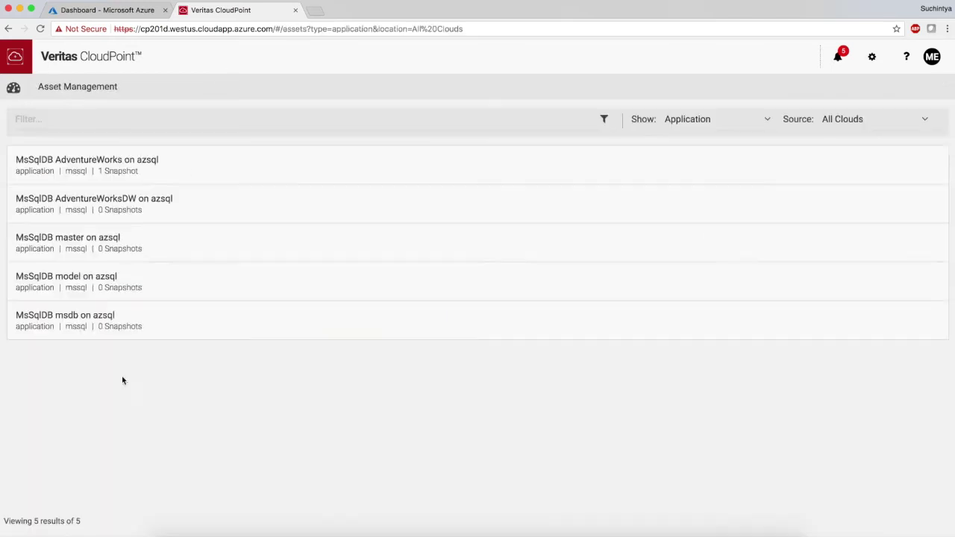
click(140, 170)
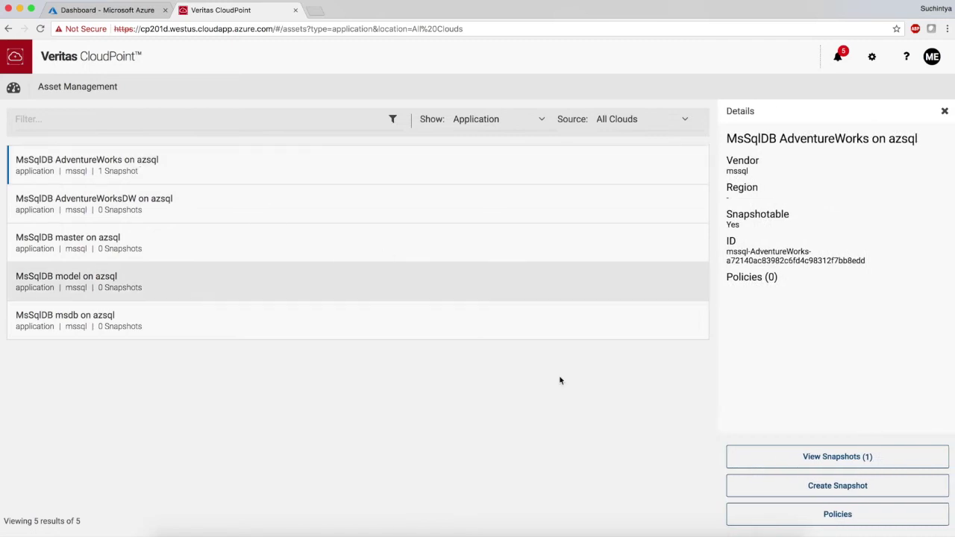
click(777, 466)
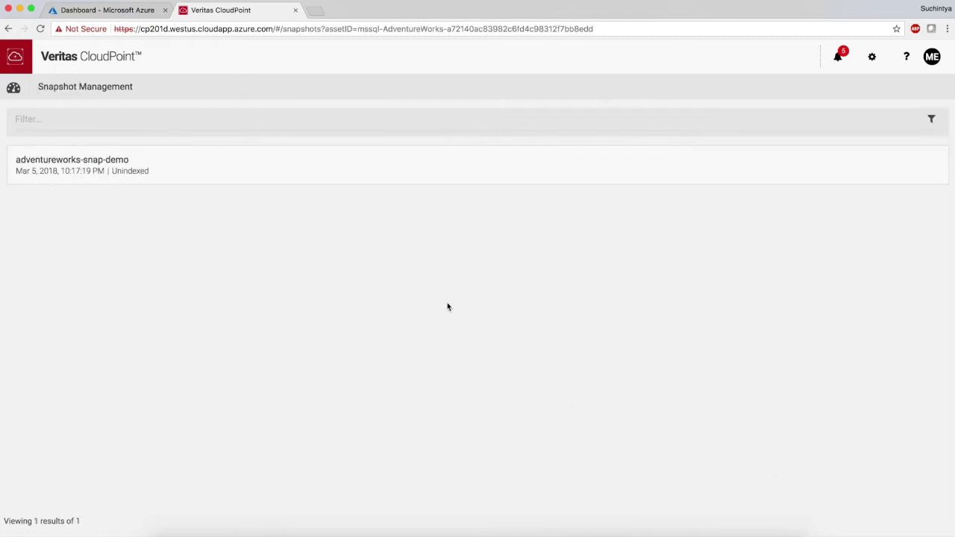
click(327, 155)
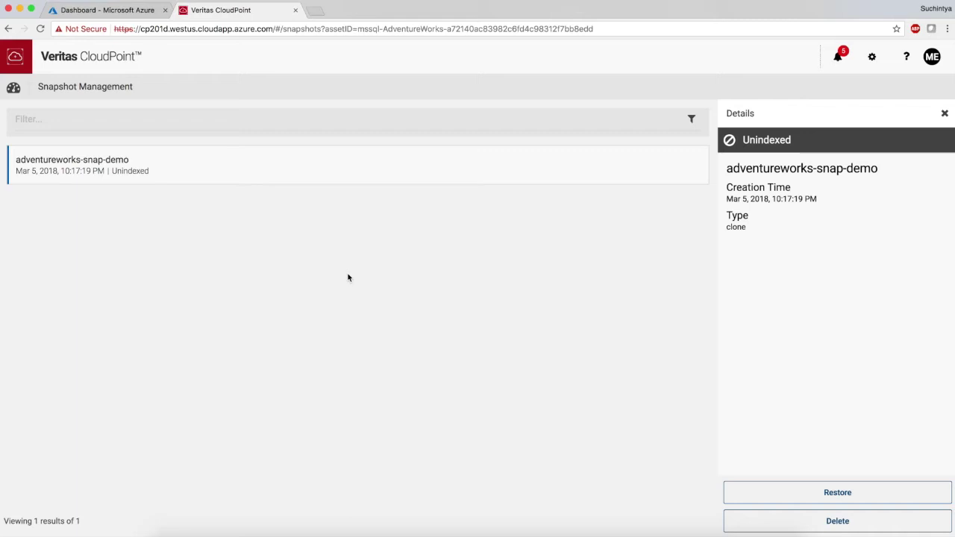
- Switch to SQL Server Management Studio, refresh the azsql server's databases and expand the AdventureWorks tables
key(ctrl+Right)
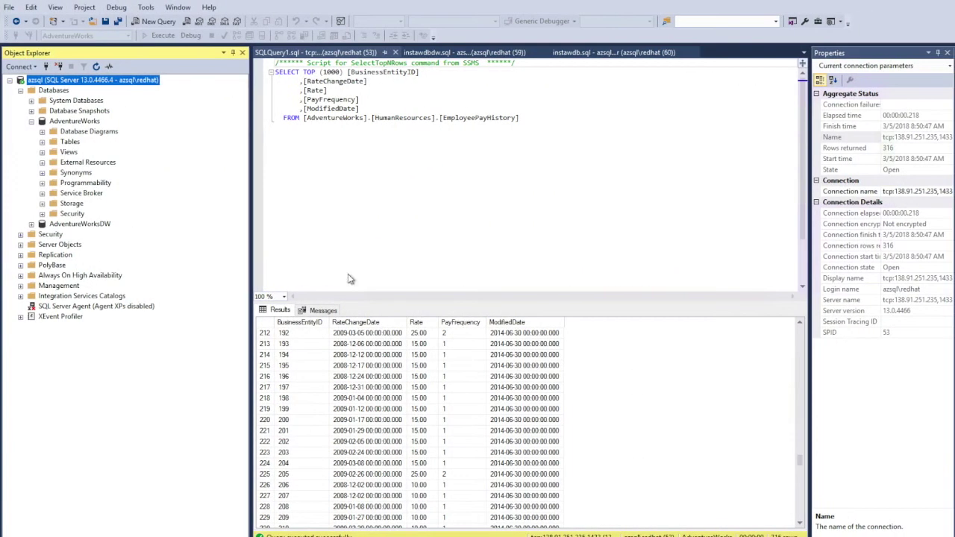
click(31, 121)
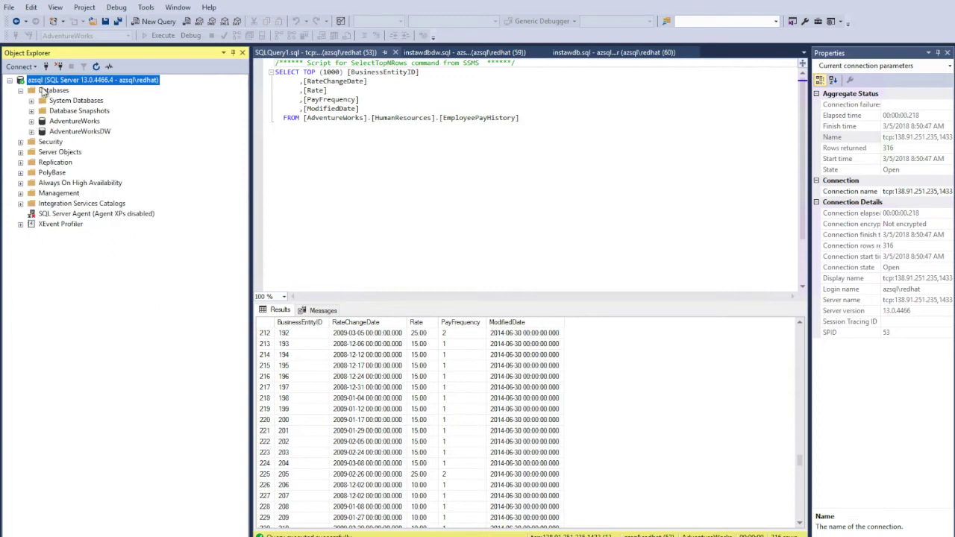
click(20, 90)
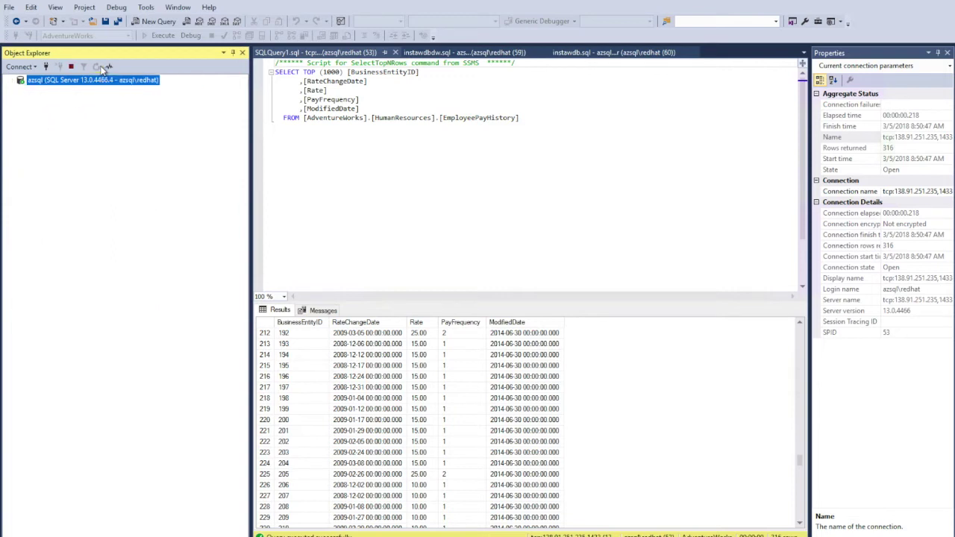
click(20, 90)
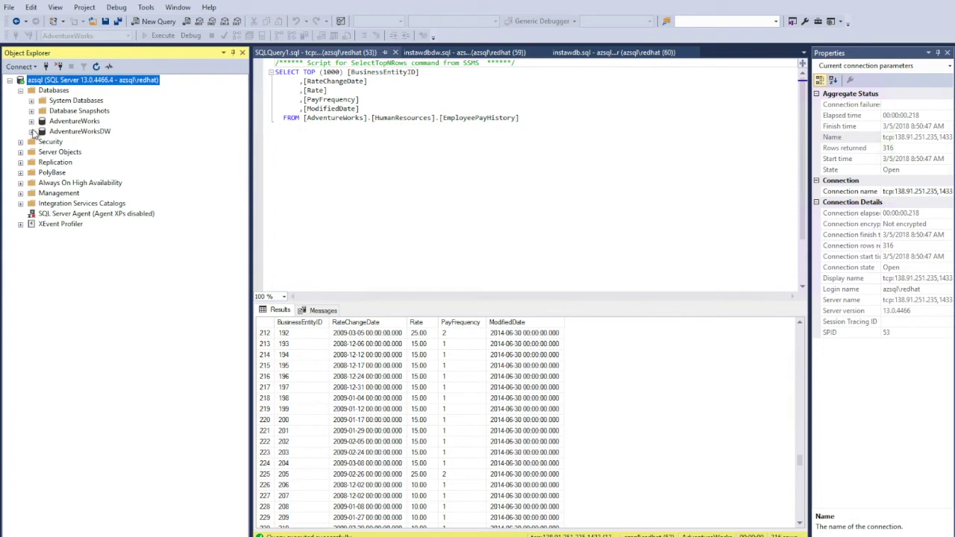
click(31, 121)
click(41, 142)
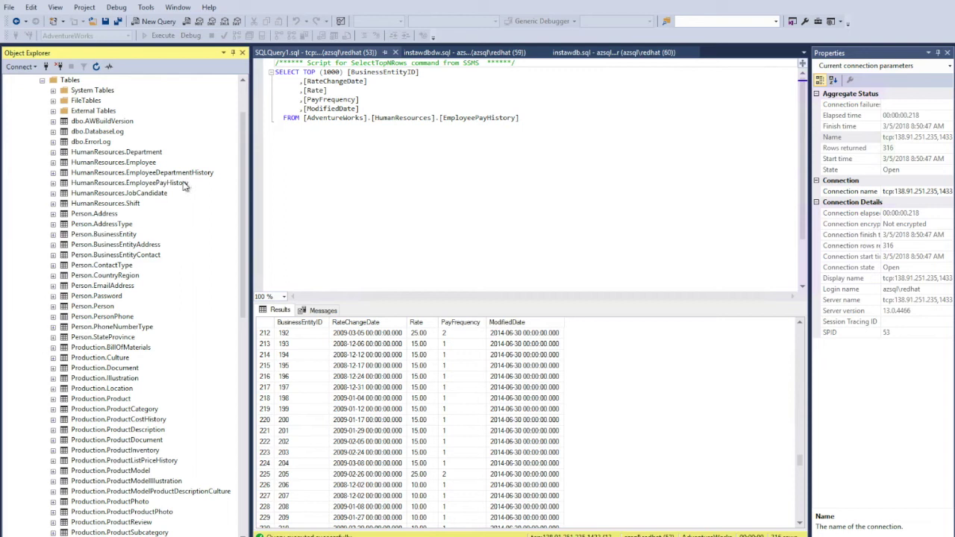
- Delete the HumanResources.EmployeePayHistory table from the AdventureWorks database
click(184, 183)
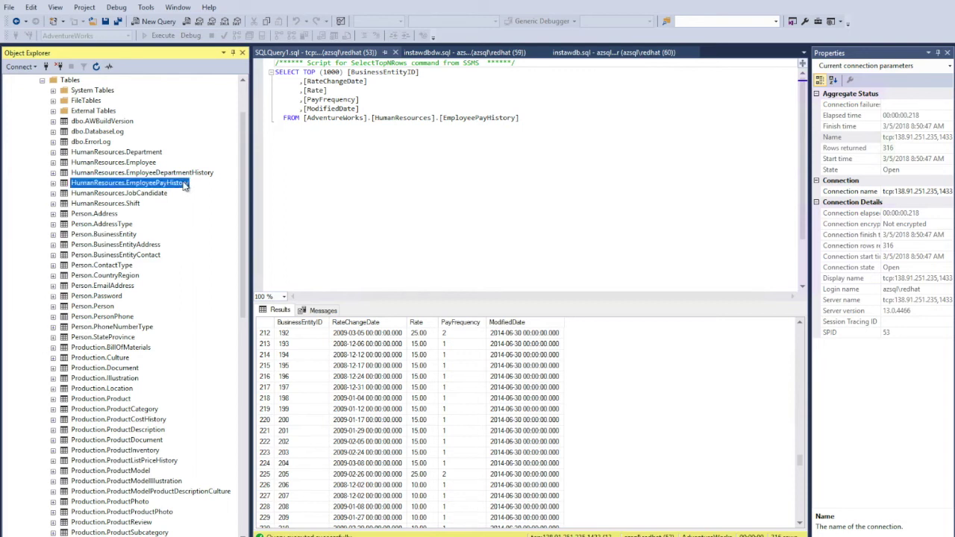
right_click(185, 187)
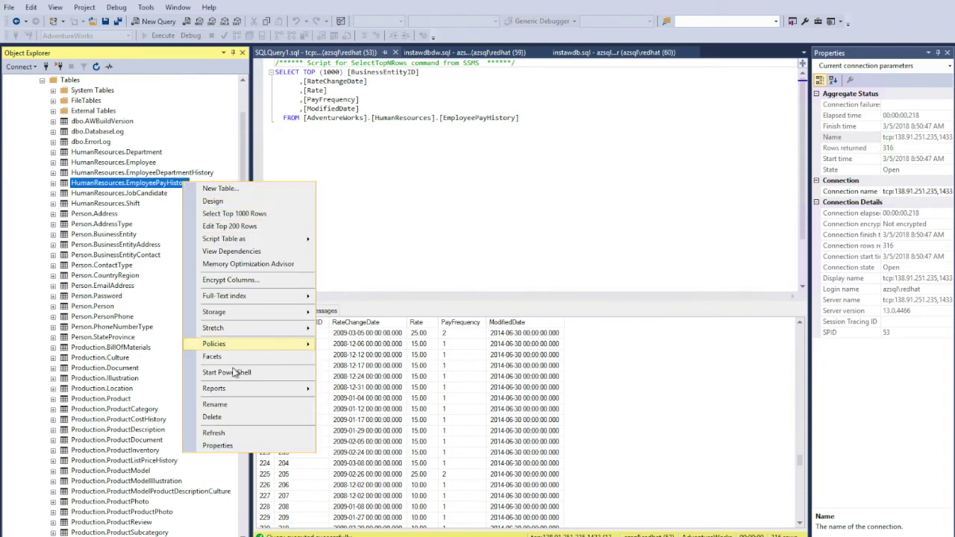
click(231, 418)
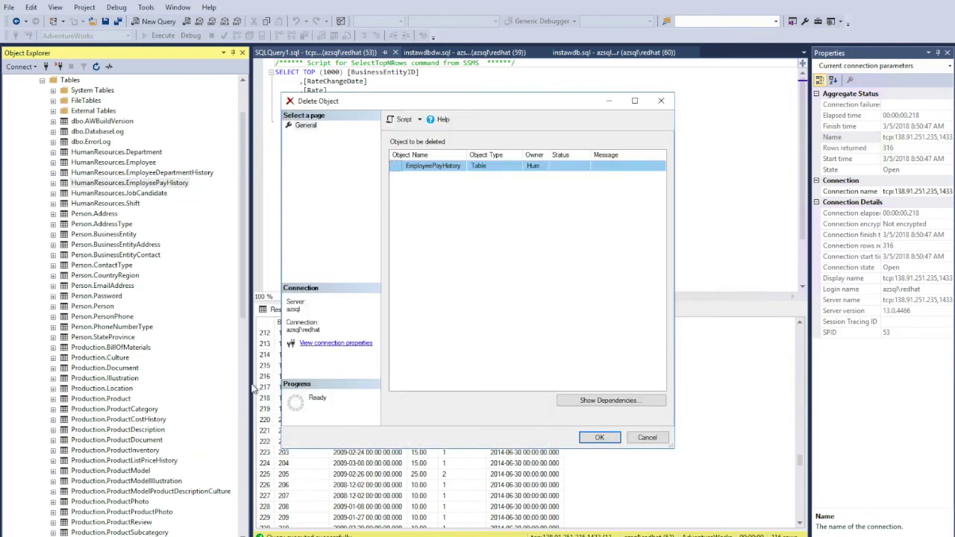
click(601, 438)
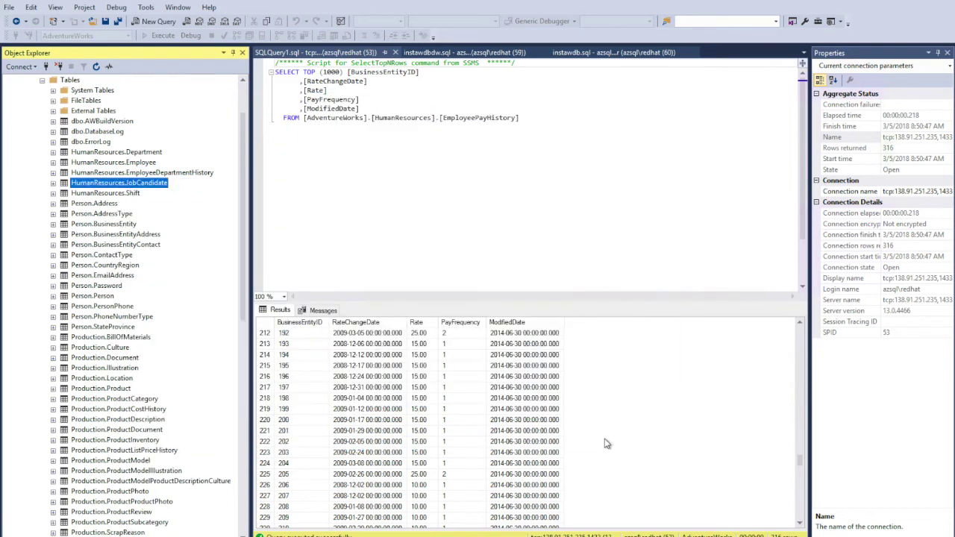
- Delete the HumanResources.EmployeeDepartmentHistory table from the AdventureWorks database
click(207, 175)
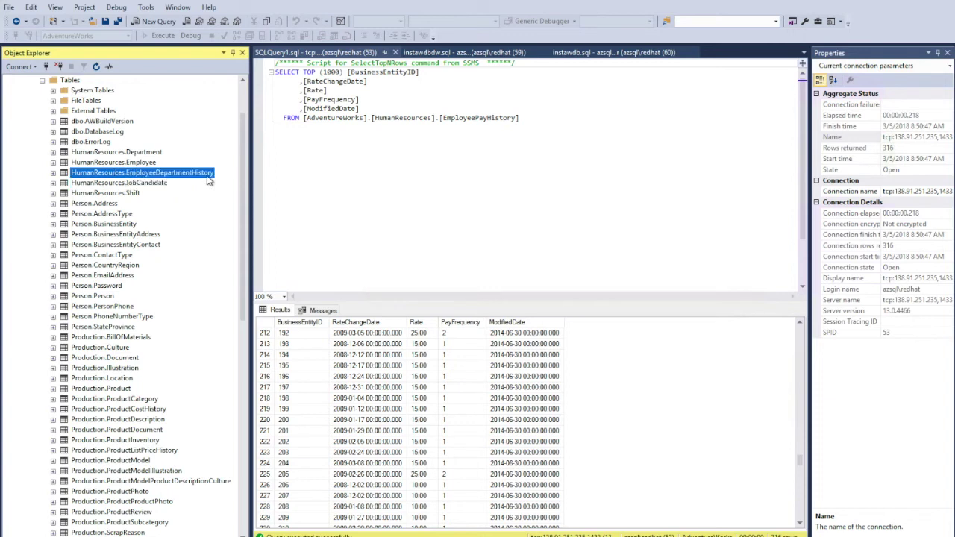
right_click(209, 181)
click(249, 410)
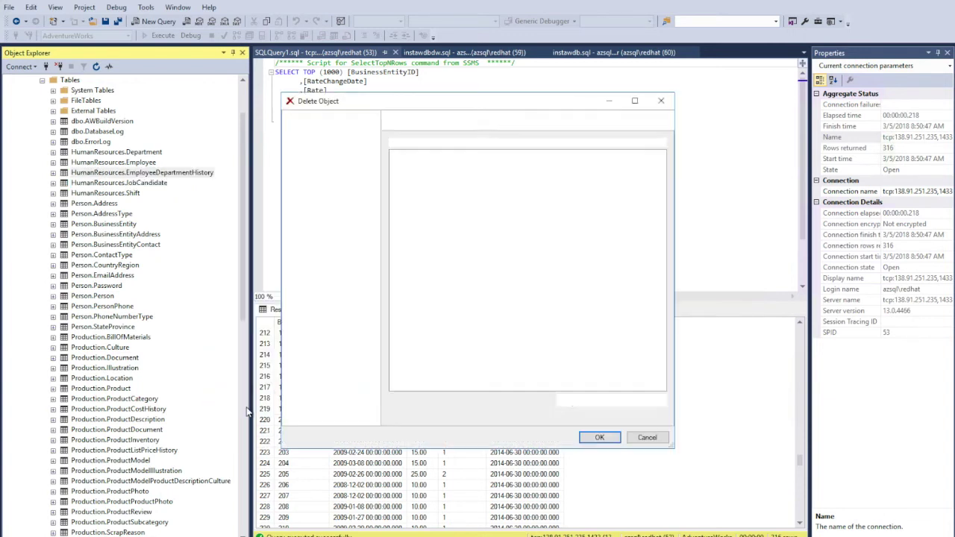
click(601, 438)
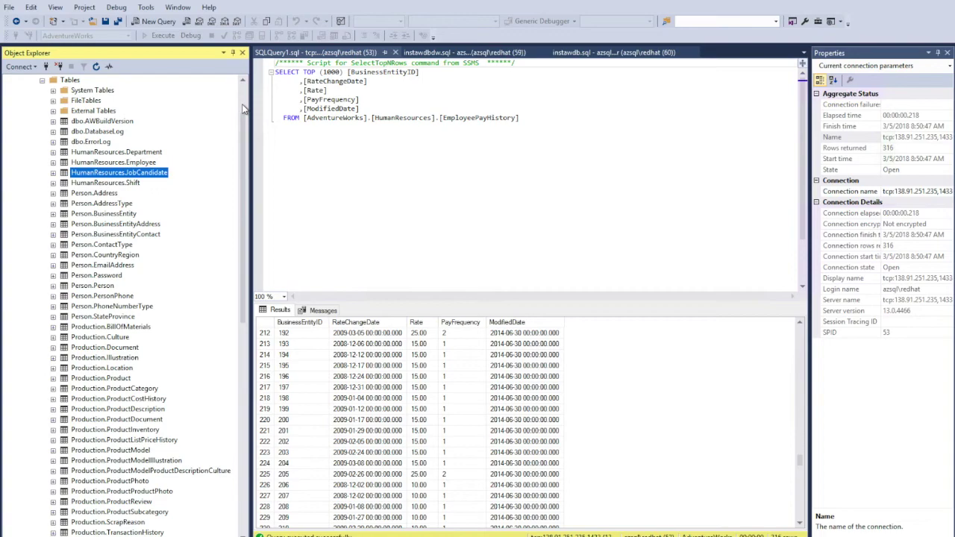
- Switch to Veritas CloudPoint and begin restoring the adventureworks-snap-demo snapshot with the Original Location restore type
key(ctrl+Left)
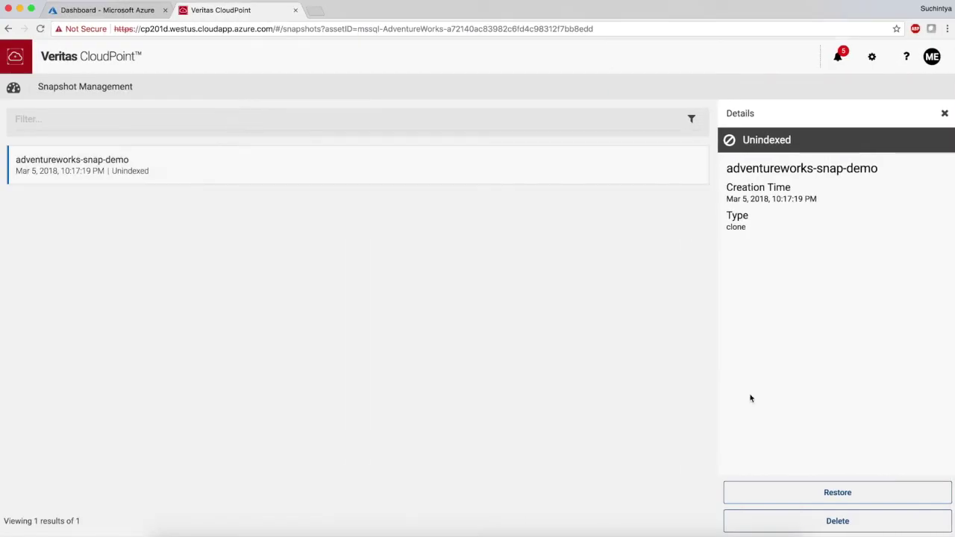
click(788, 491)
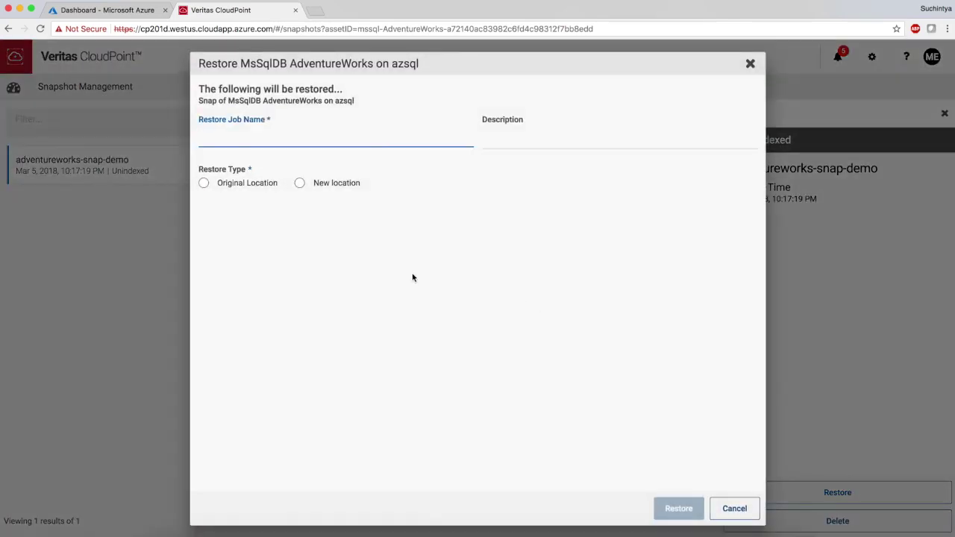
click(300, 186)
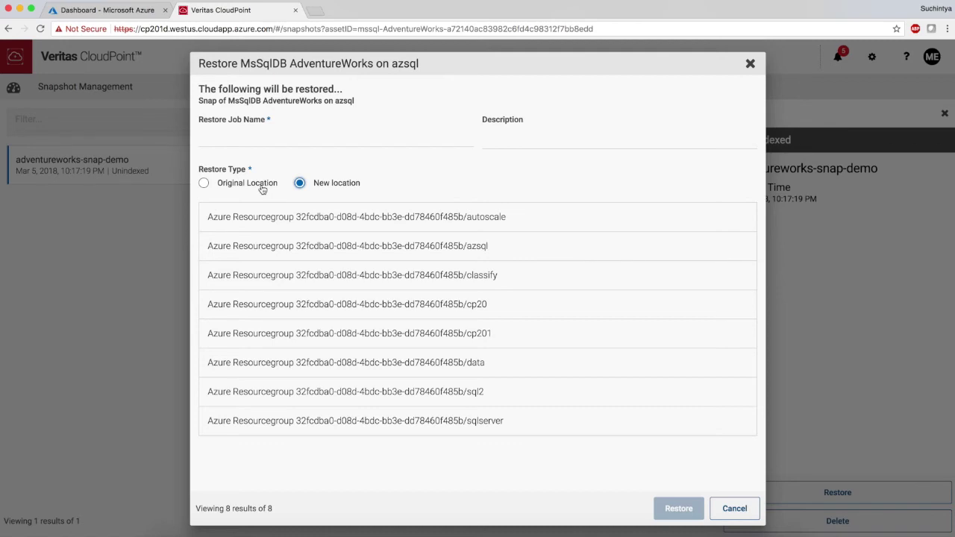
click(262, 190)
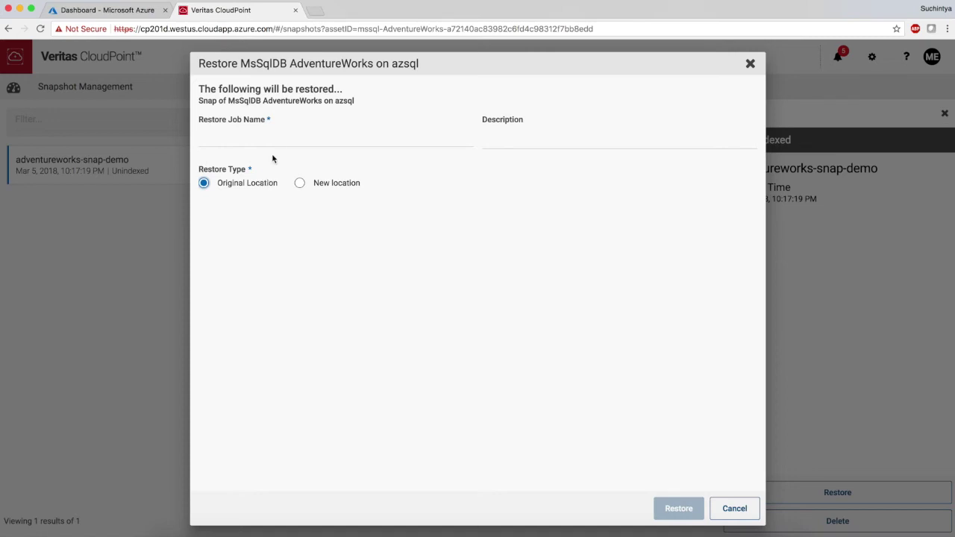
- Name the restore job restore-1, run the restore and return to the CloudPoint dashboard
click(278, 135)
text(restore-)
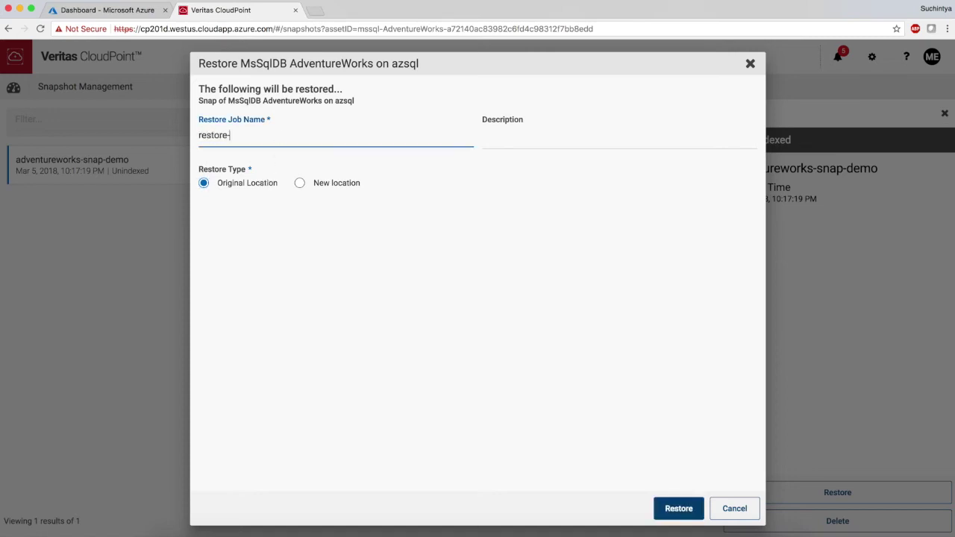
text(1)
click(675, 509)
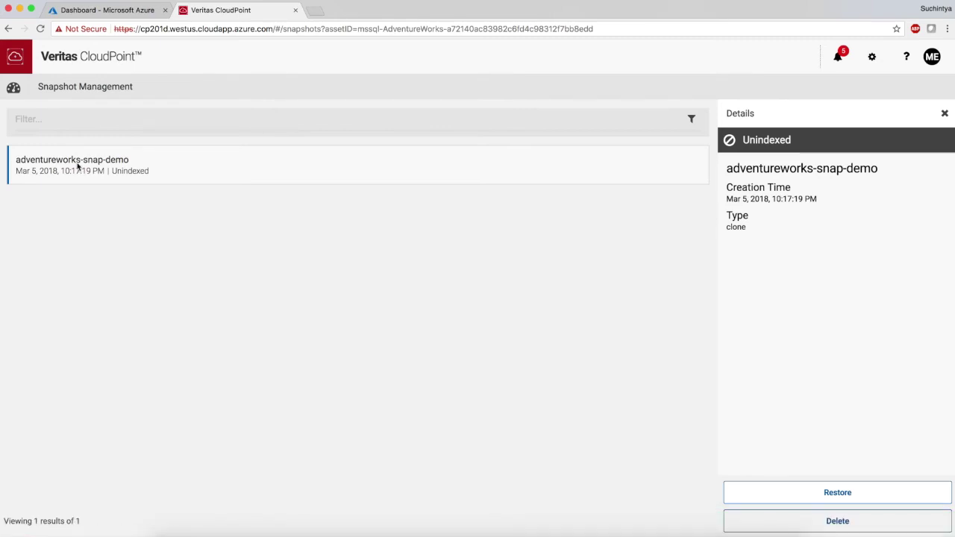
click(13, 87)
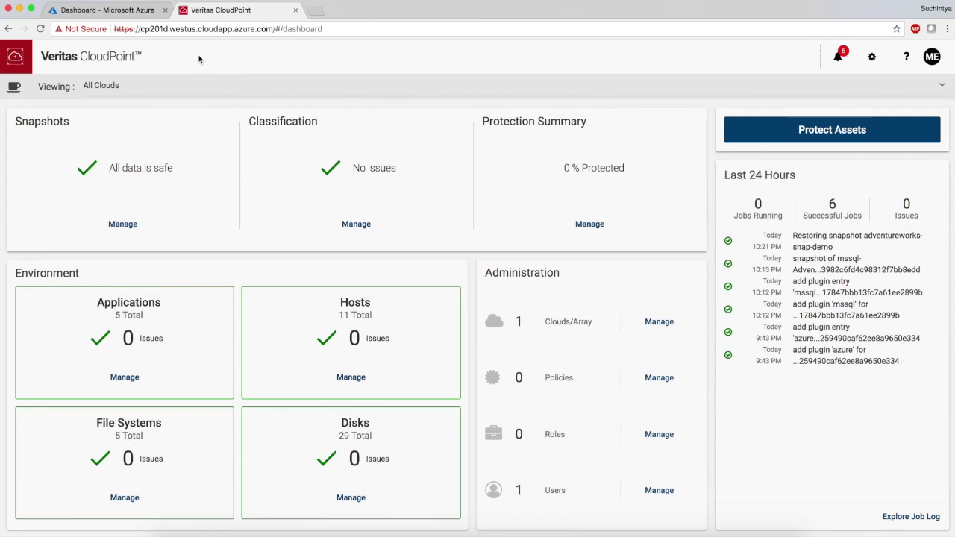
click(142, 11)
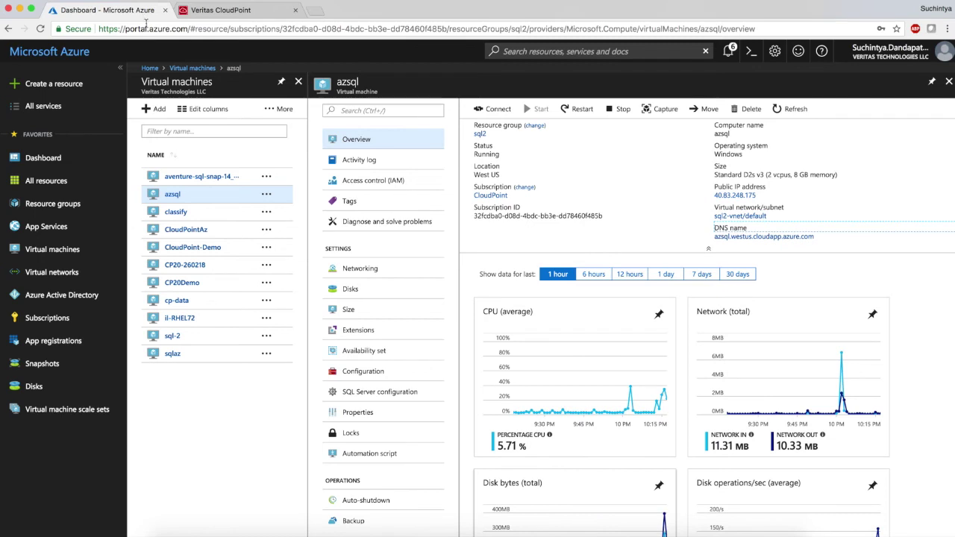
click(948, 81)
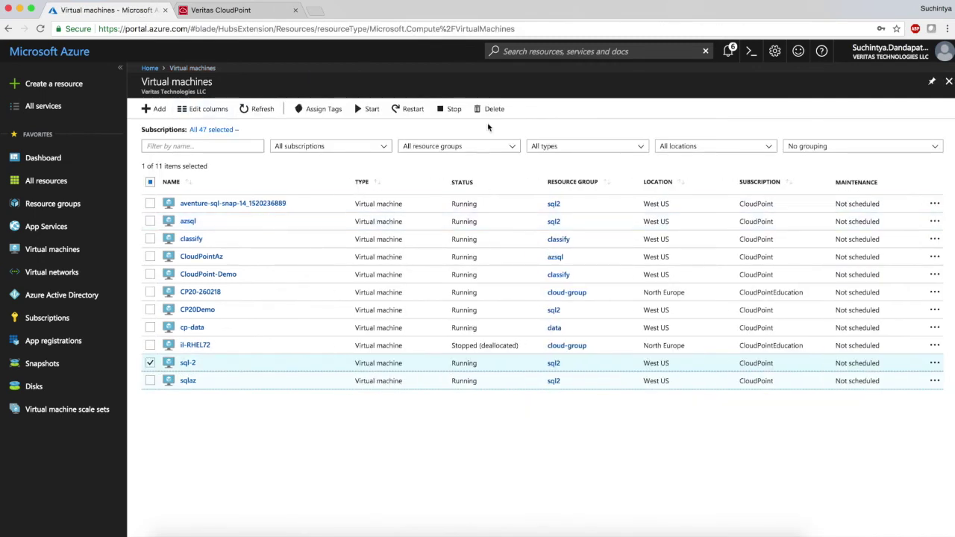
click(264, 111)
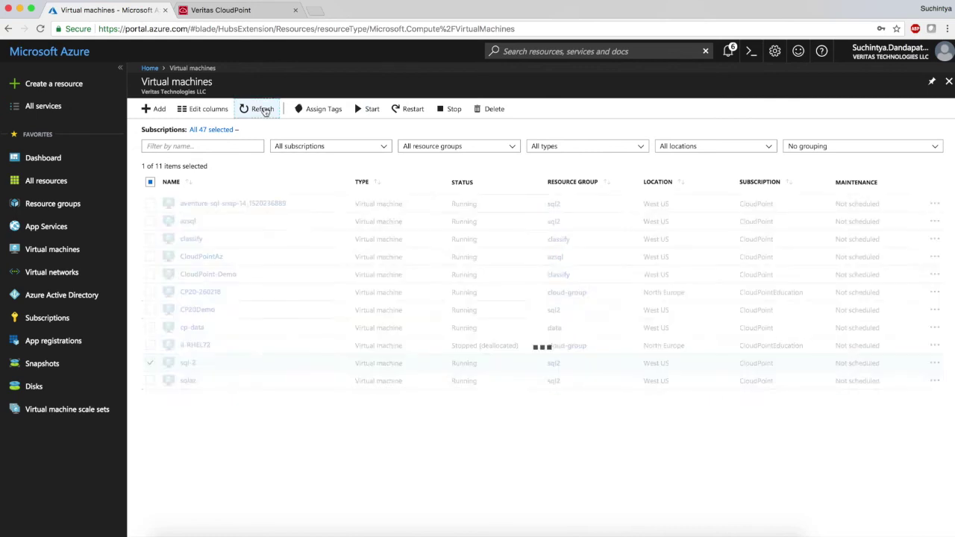
click(205, 204)
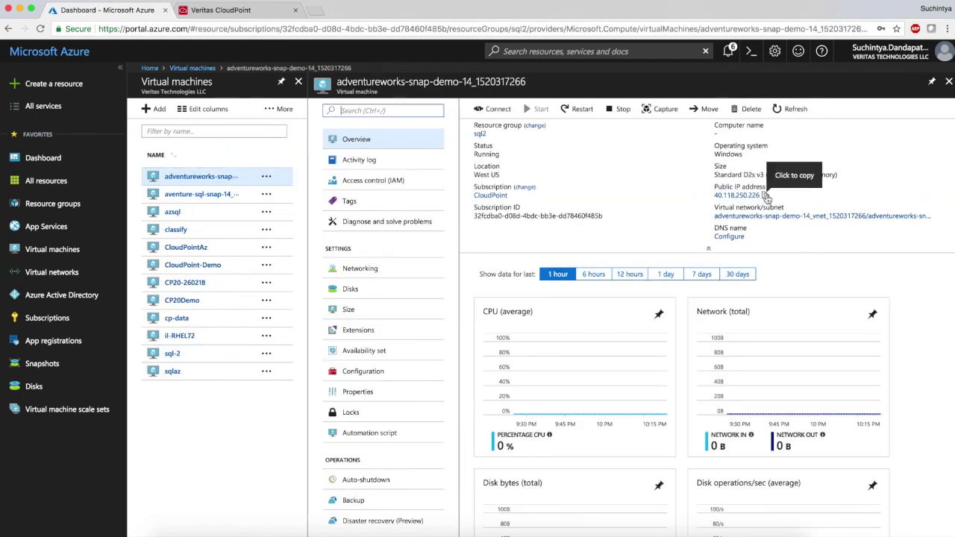
click(765, 196)
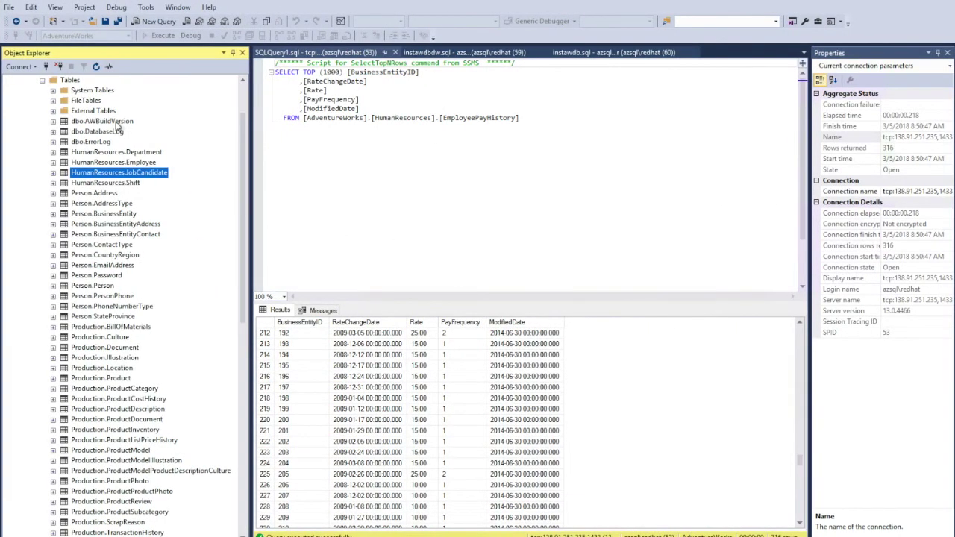
- Switch to SQL Server Management Studio and connect to the database engine at tcp:40.118.250.226,1433 with Windows Authentication
click(43, 81)
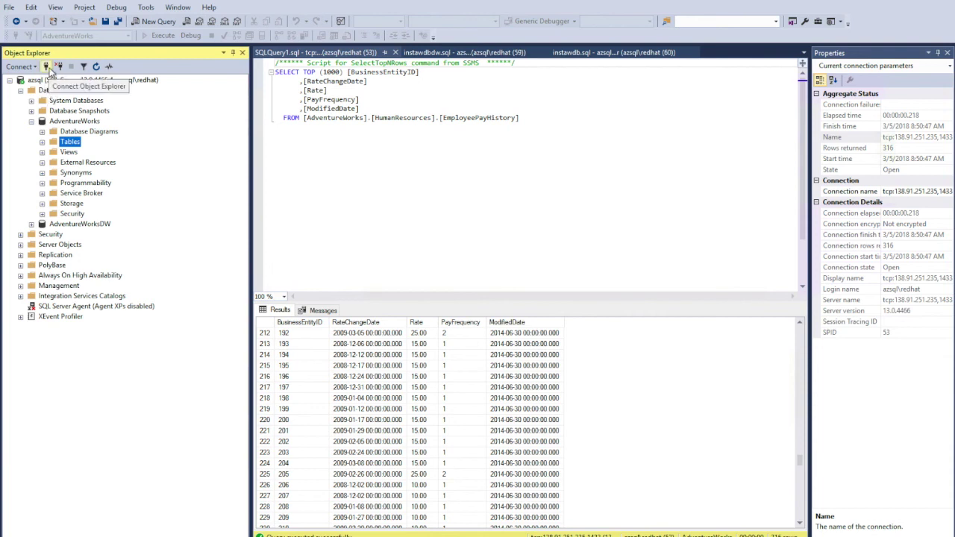
click(47, 67)
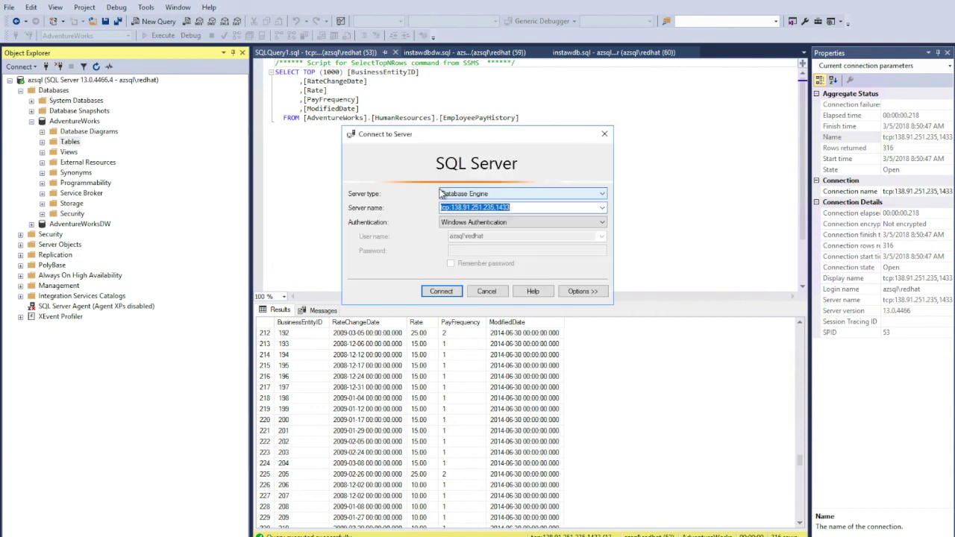
text(tcp:)
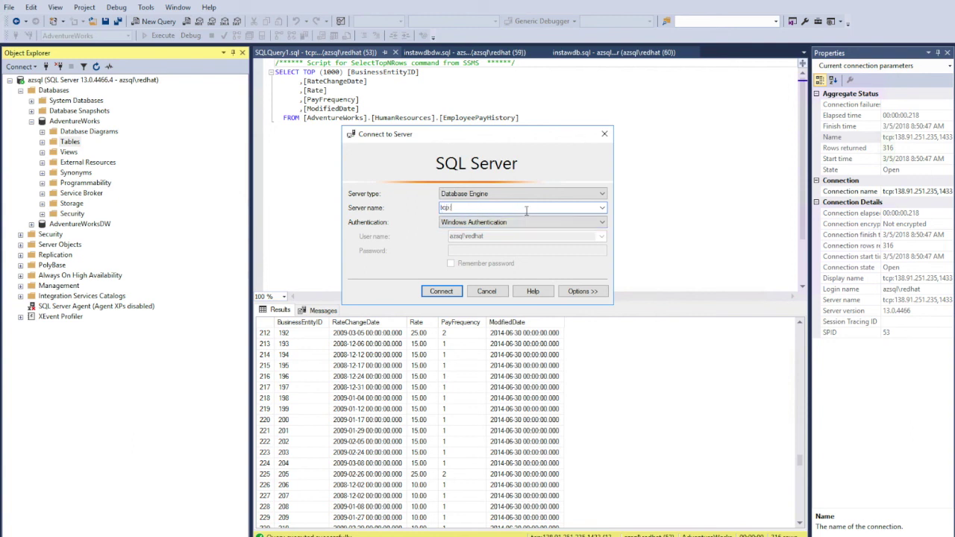
right_click(525, 209)
click(550, 261)
text(,1433)
click(454, 290)
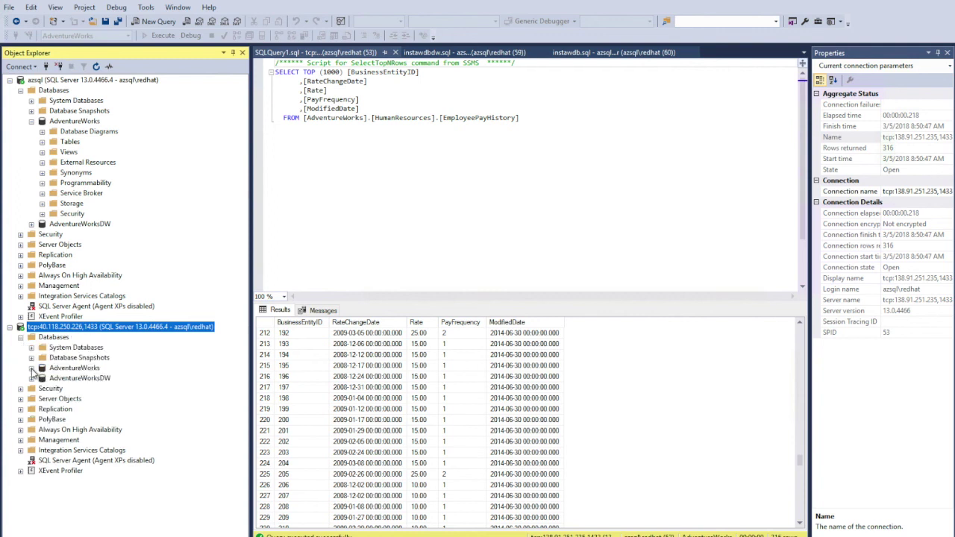
- Expand the AdventureWorks tables on the newly connected server and check HumanResources.EmployeePayHistory and HumanResources.EmployeeDepartmentHistory
click(31, 368)
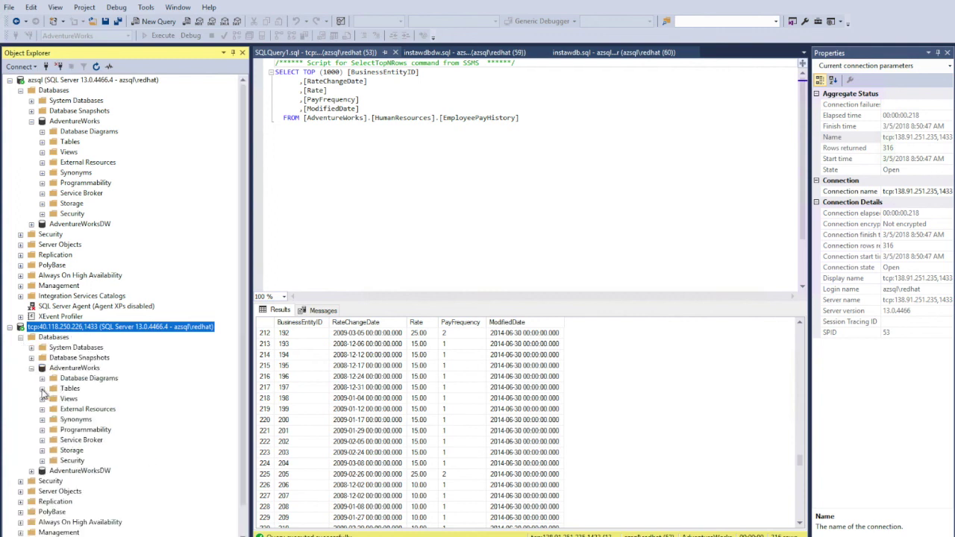
click(43, 389)
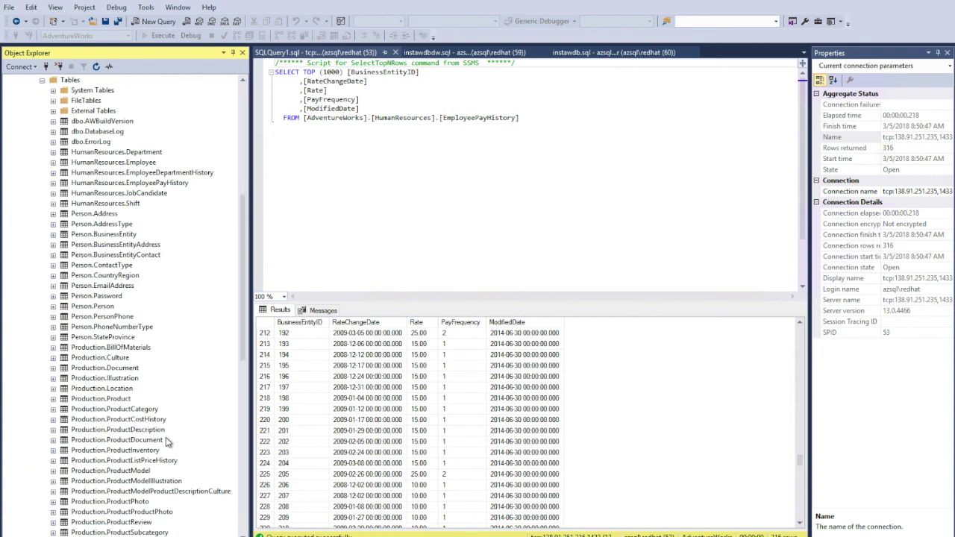
click(186, 186)
click(193, 176)
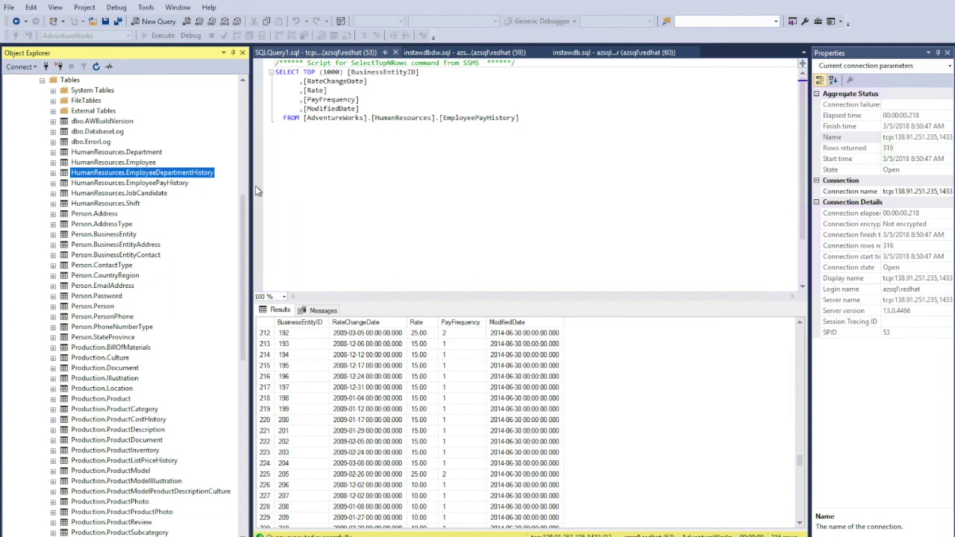
- Expand the AdventureWorks tables on the original azsql server for comparison and collapse them again
drag(245, 212, 242, 110)
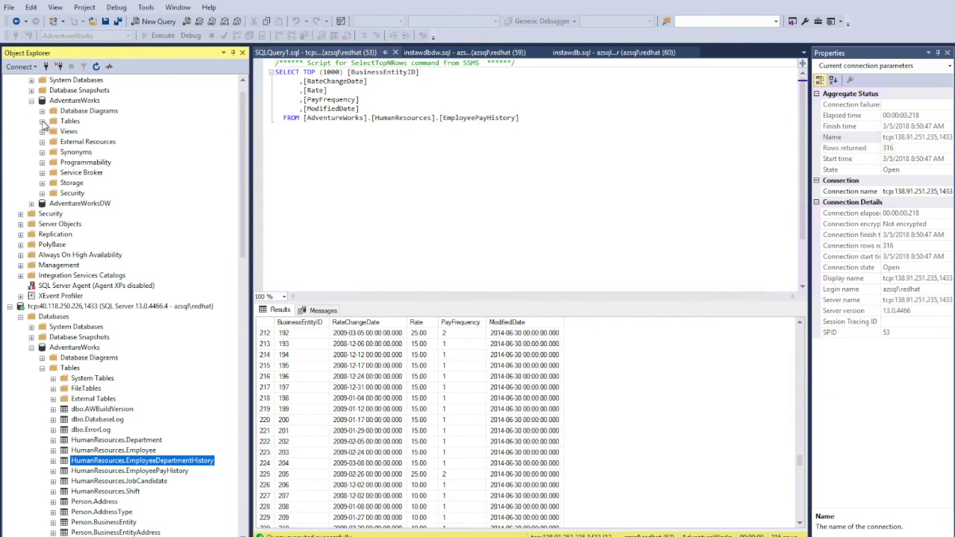
click(43, 122)
click(43, 80)
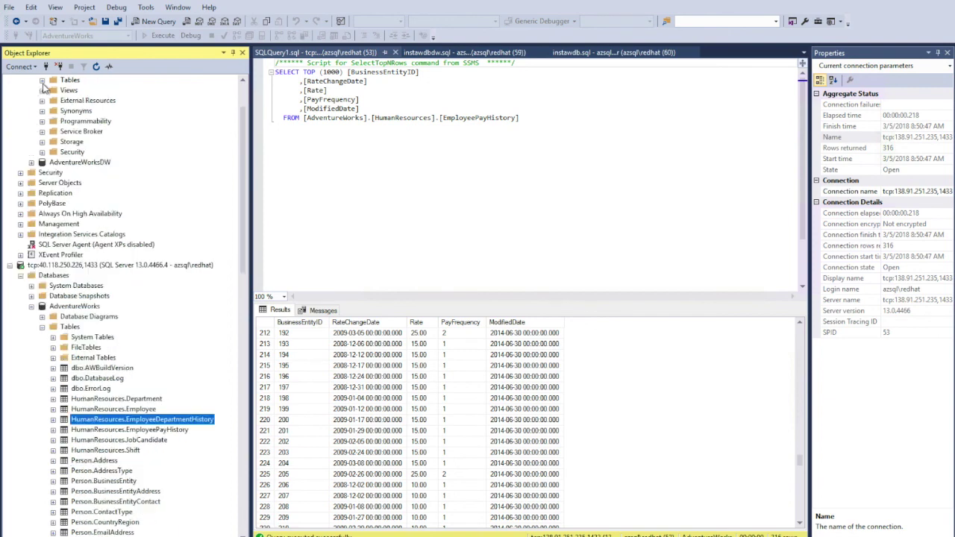